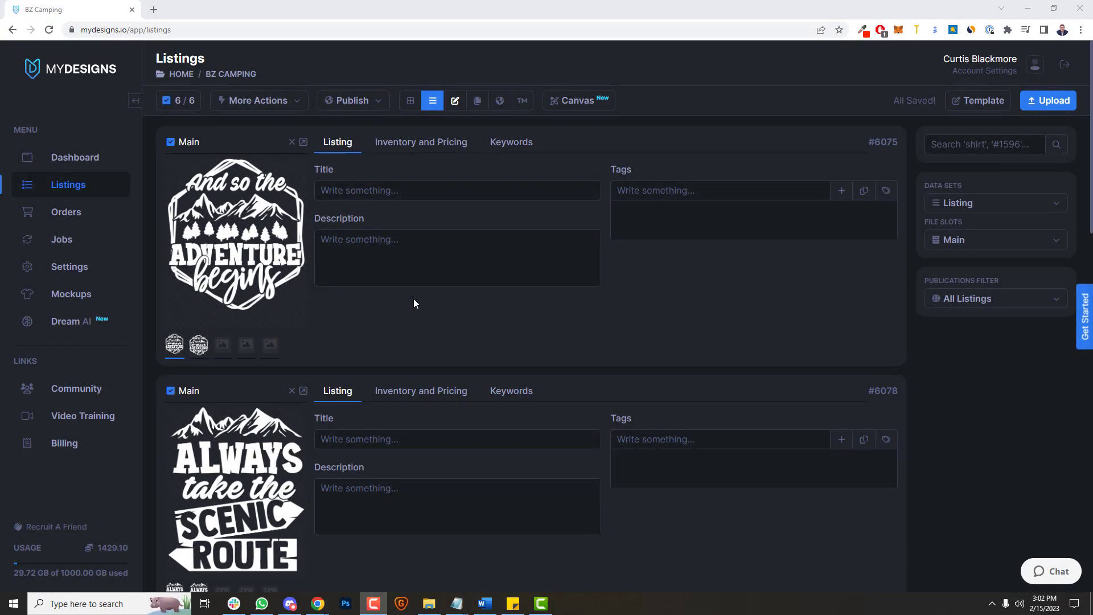
Switch the listing cards to display each listing's keyword fields
click(285, 100)
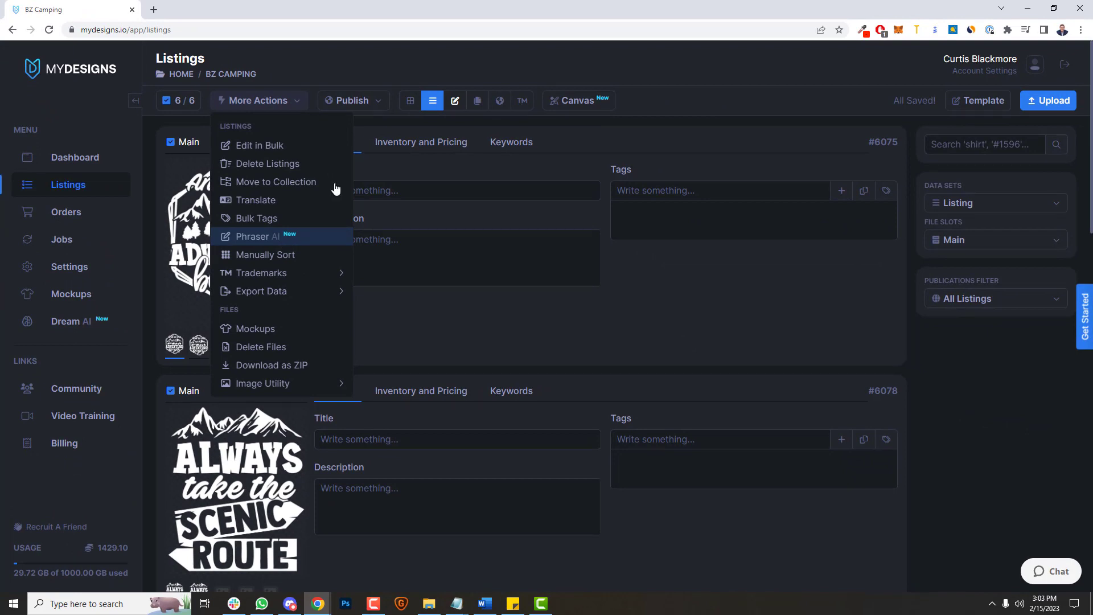
click(808, 342)
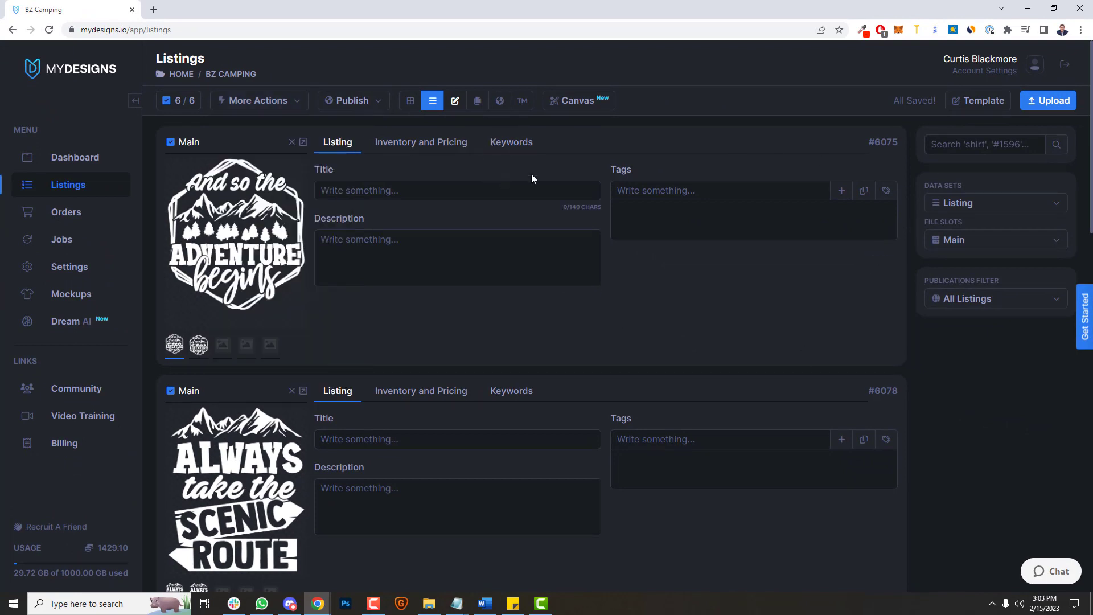
click(994, 205)
click(956, 263)
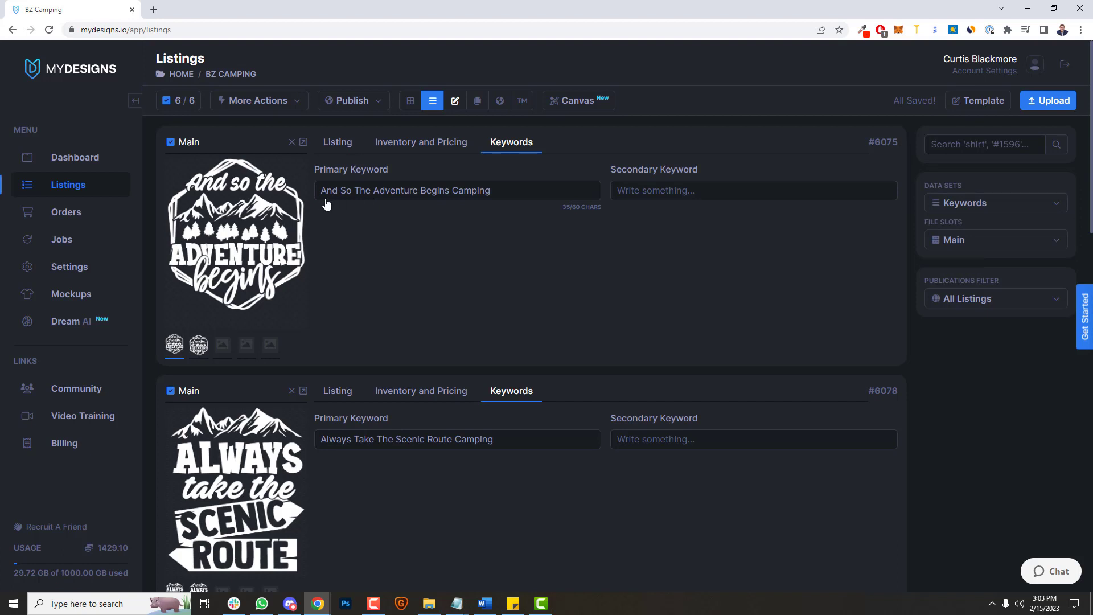
Check the first two listings' Primary Keywords containing the word Camping
click(457, 198)
double_click(470, 193)
click(506, 198)
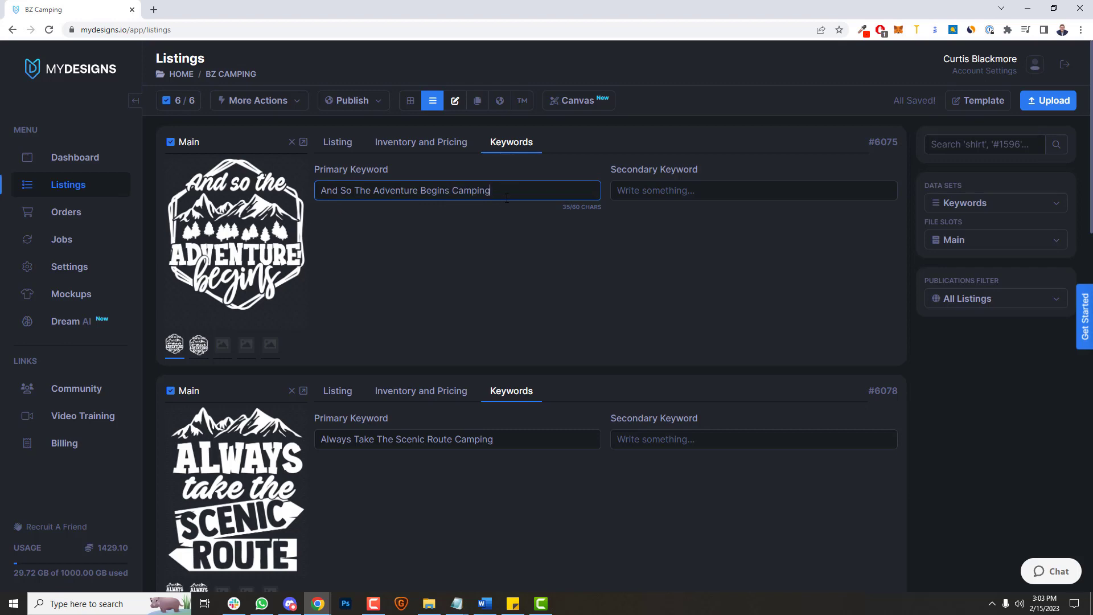
scroll(452, 296, down, 1)
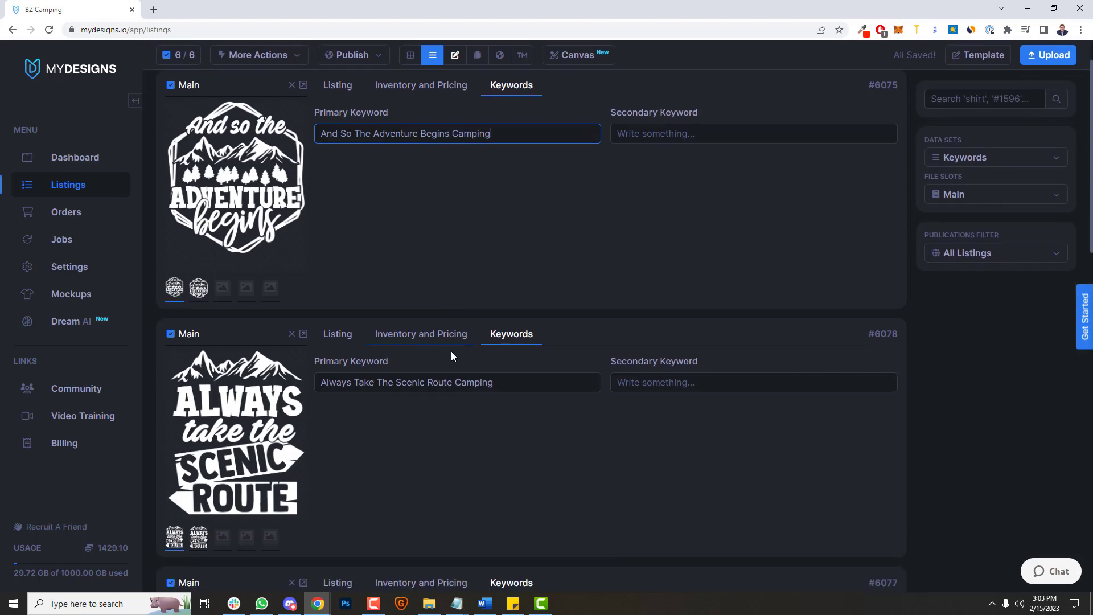
click(453, 387)
double_click(473, 383)
click(506, 390)
Review the remaining keywords, such as Home Is Where We Park At Camping and Camp Hair Don't Care
scroll(493, 401, down, 5)
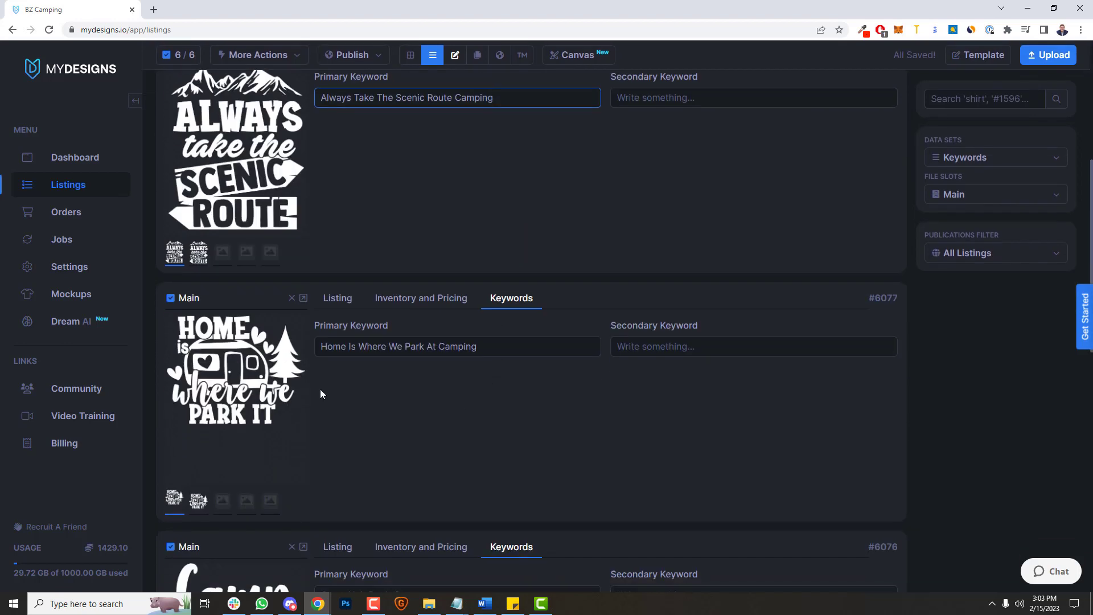
click(438, 347)
double_click(458, 346)
scroll(464, 361, down, 4)
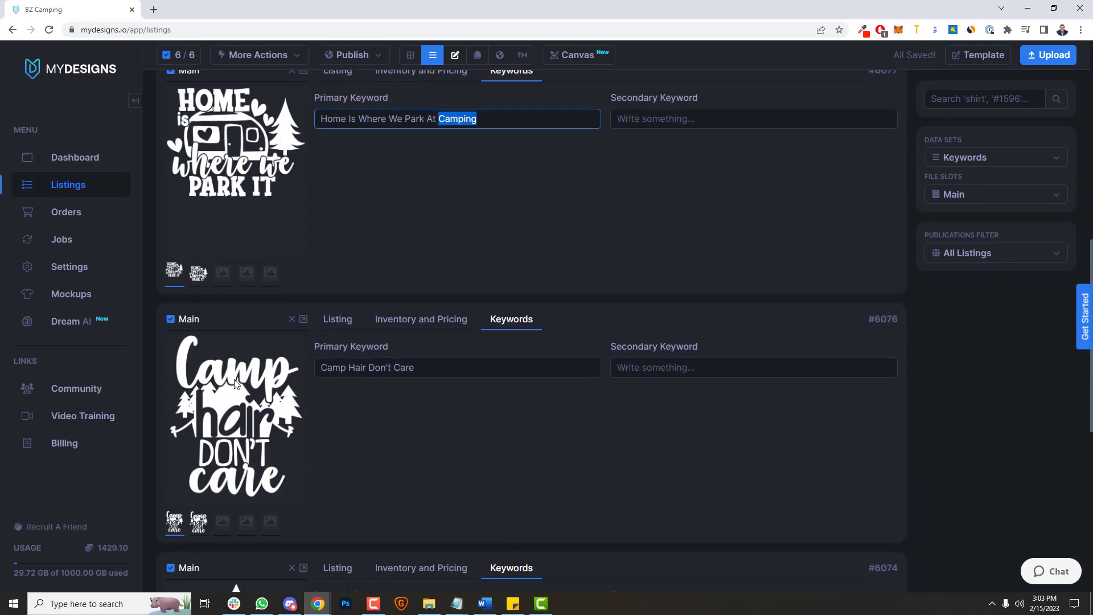
click(400, 369)
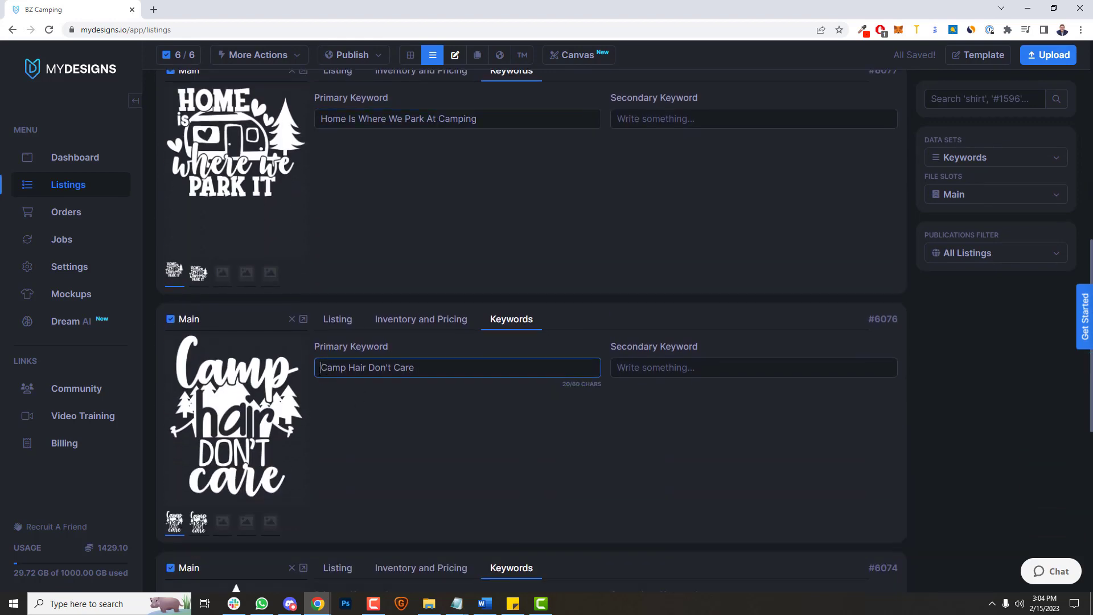
drag(320, 367, 414, 367)
click(468, 387)
scroll(443, 408, up, 3)
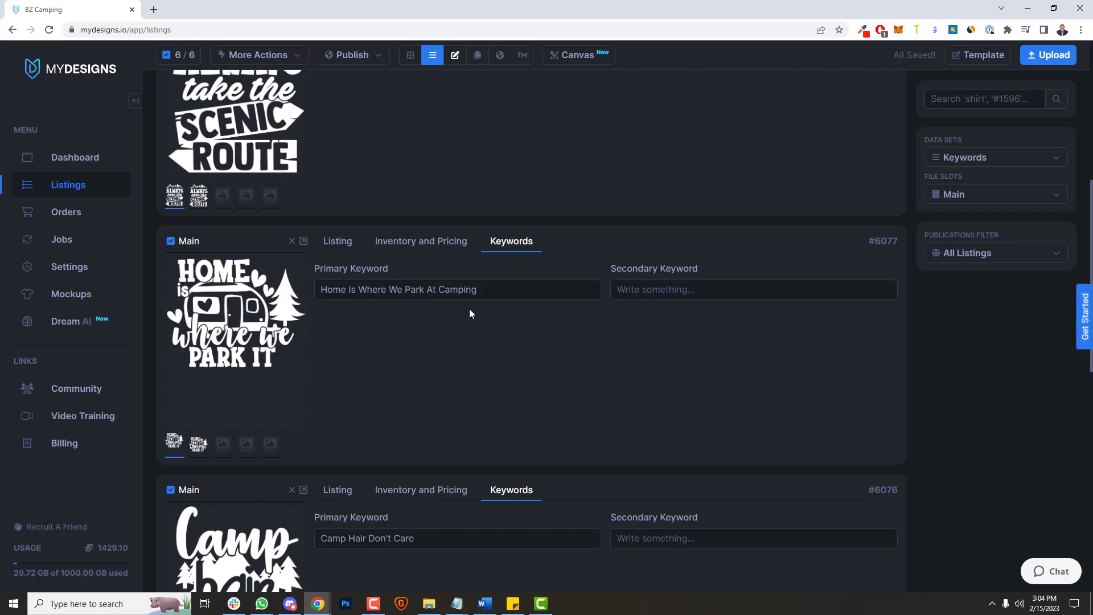
scroll(480, 331, down, 10)
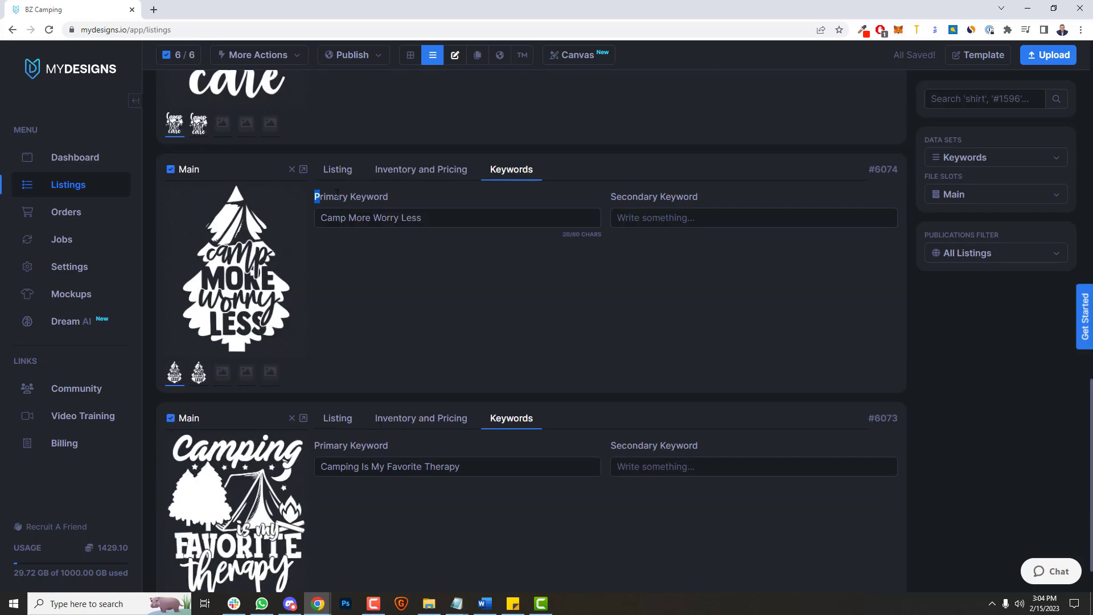
drag(313, 196, 400, 194)
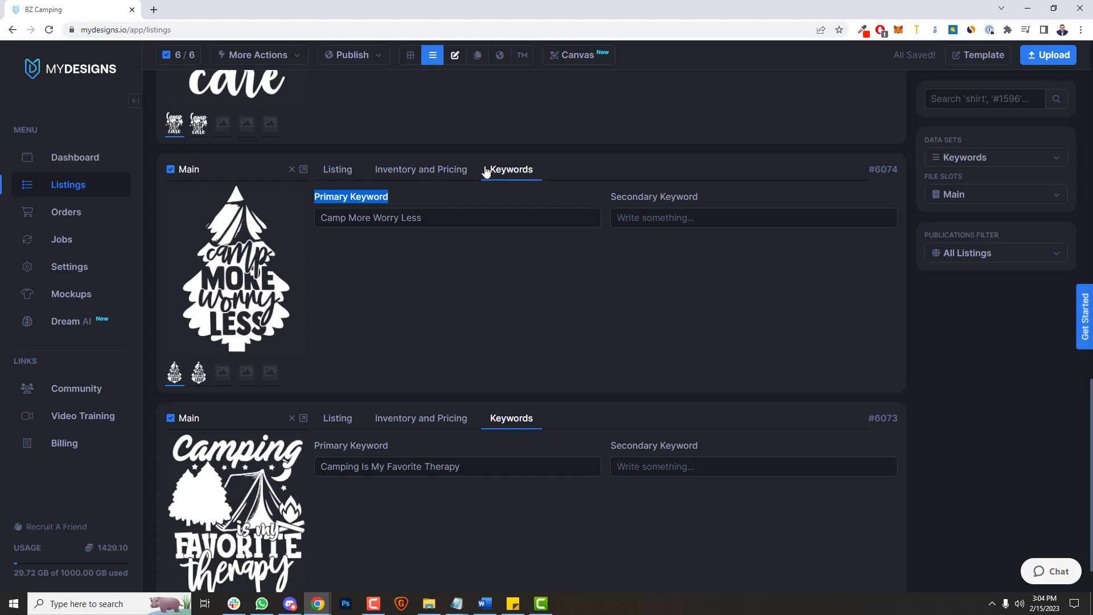
scroll(472, 287, down, 1)
scroll(476, 347, down, 1)
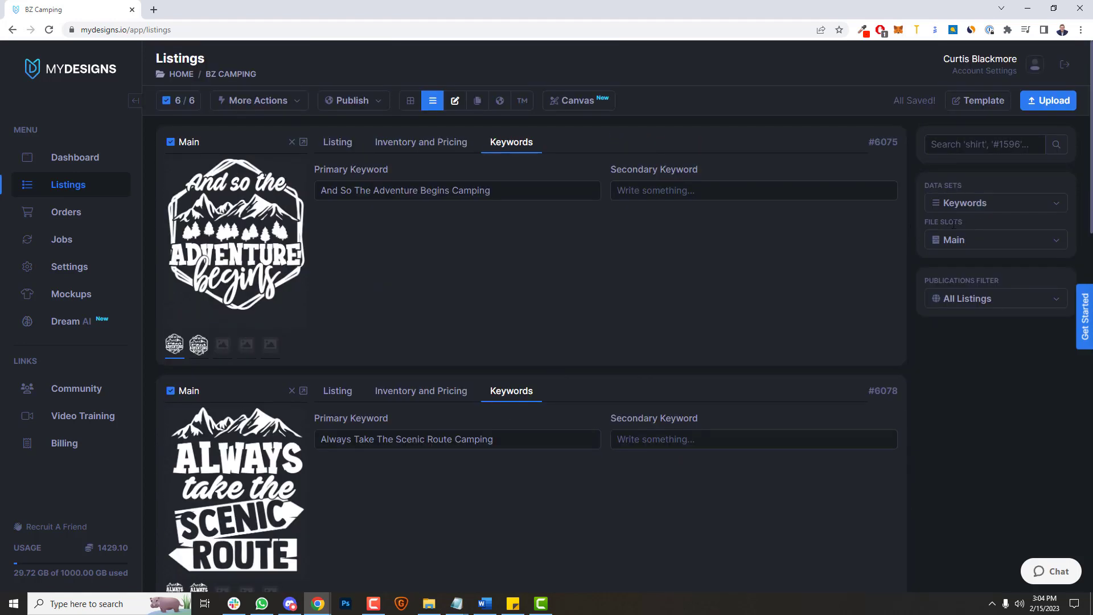
Show Title and Tags again and start AI phrasing for all six listings from Primary Keyword
click(983, 206)
click(956, 230)
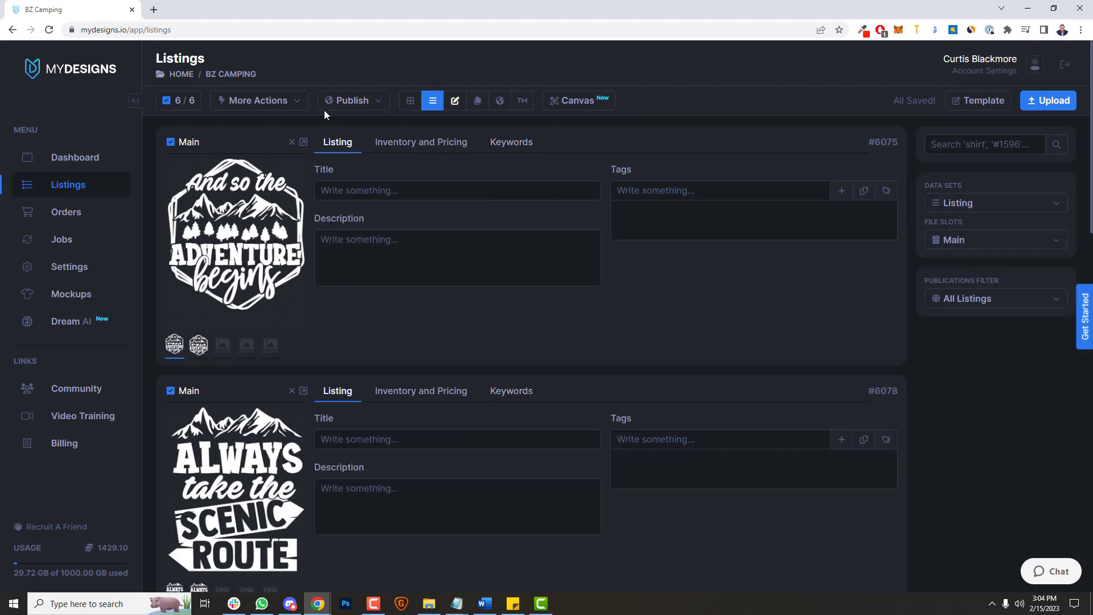
click(289, 102)
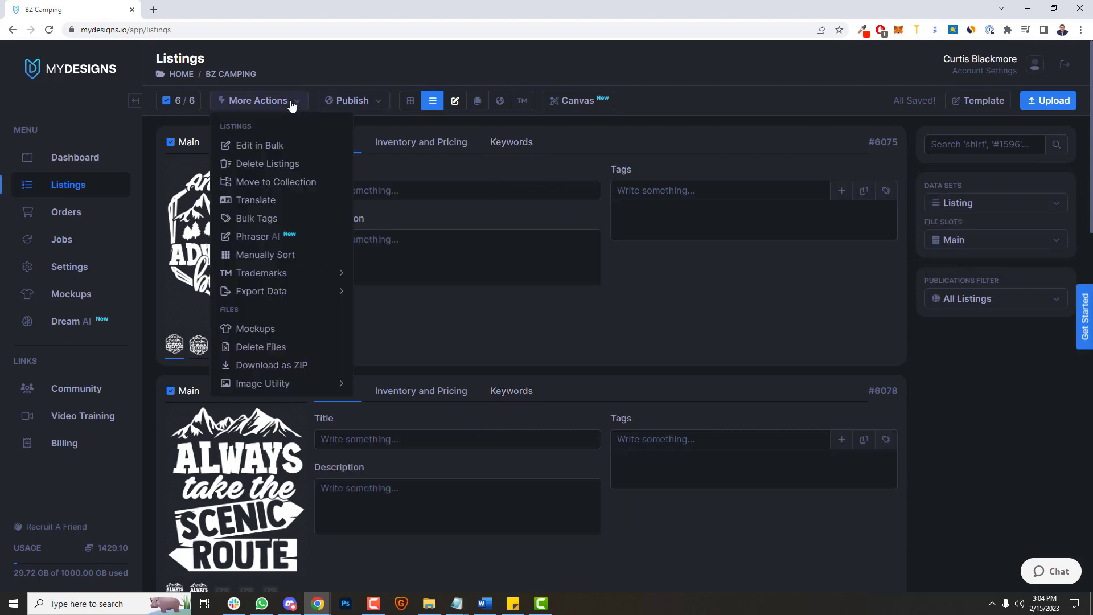
click(268, 239)
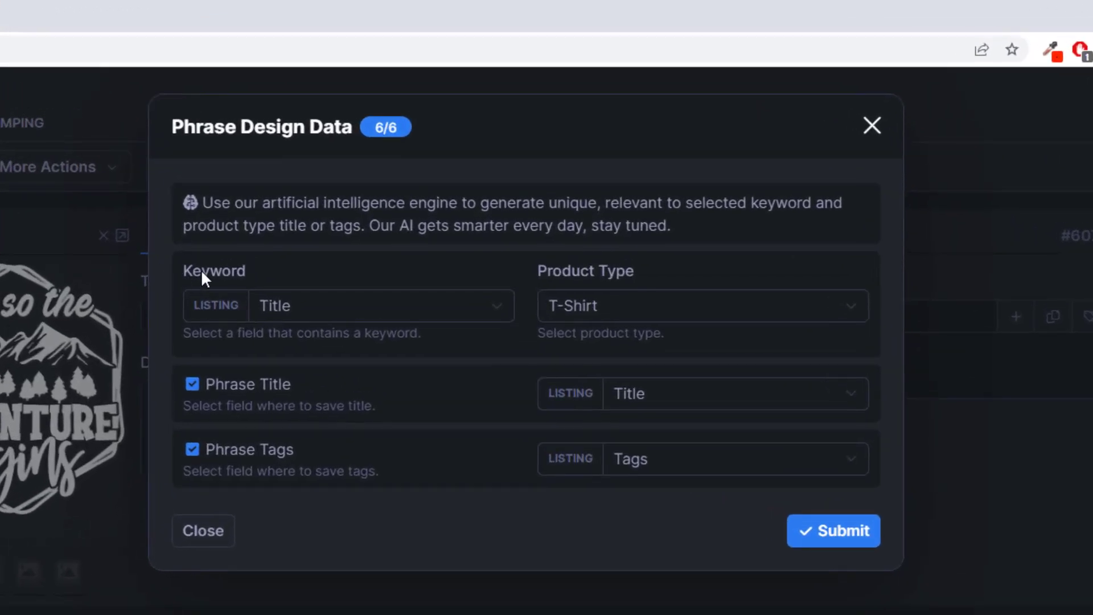
double_click(202, 272)
click(293, 268)
click(299, 313)
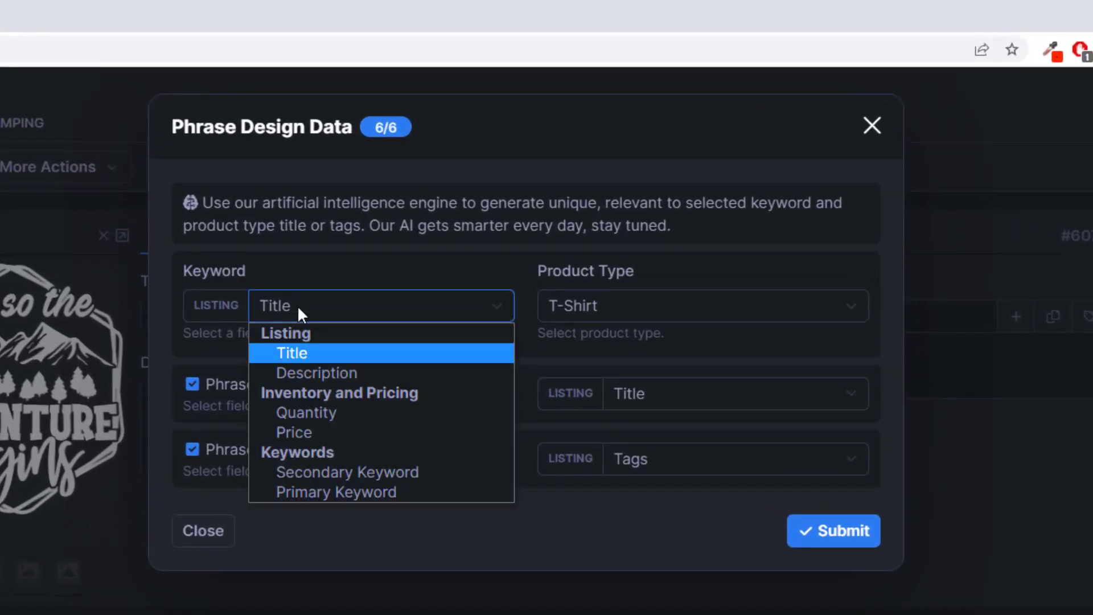
click(297, 493)
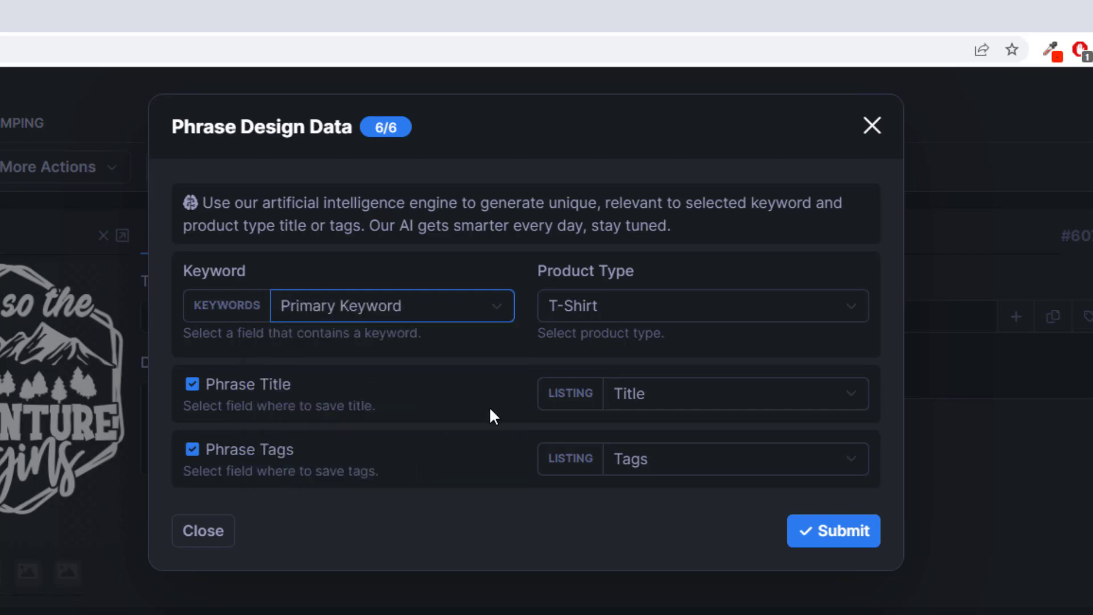
Keep T-Shirt as product type and phrase title and tags, saving them to Title and Tags
click(585, 296)
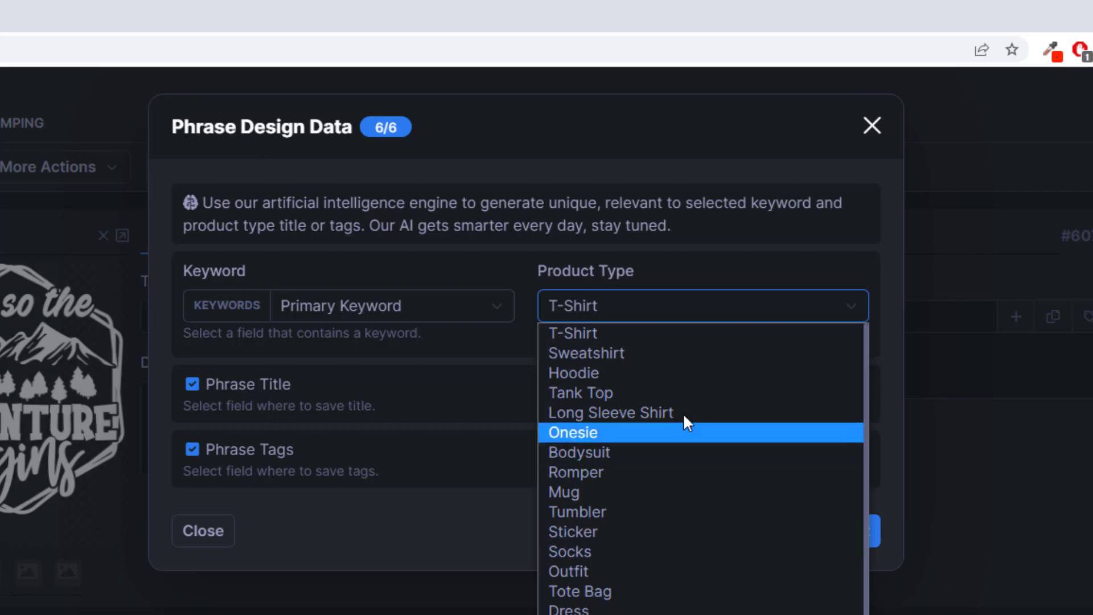
click(648, 339)
click(625, 350)
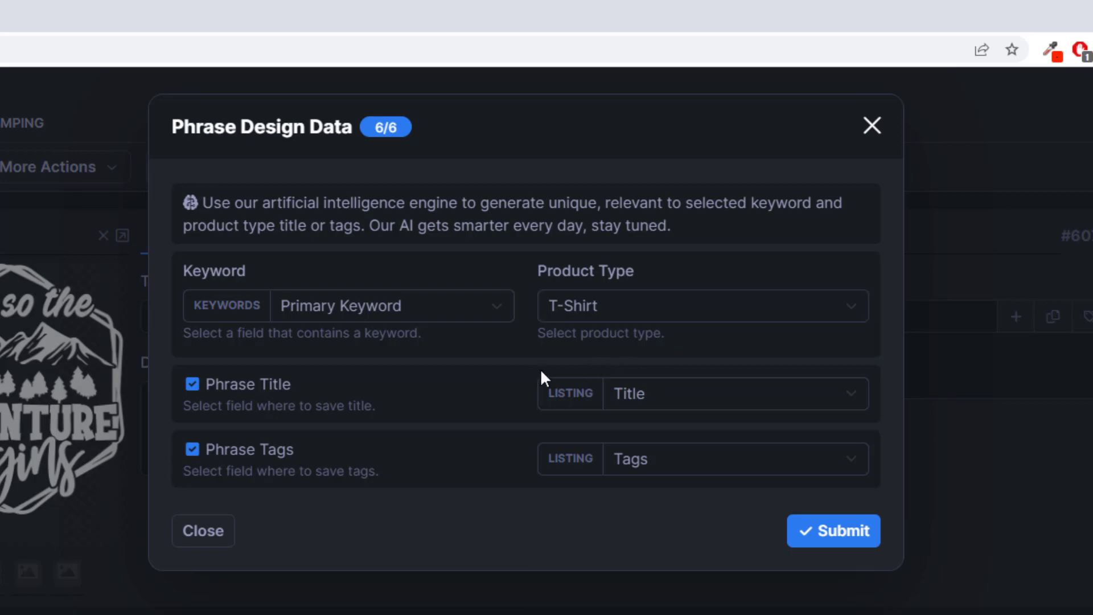
click(192, 387)
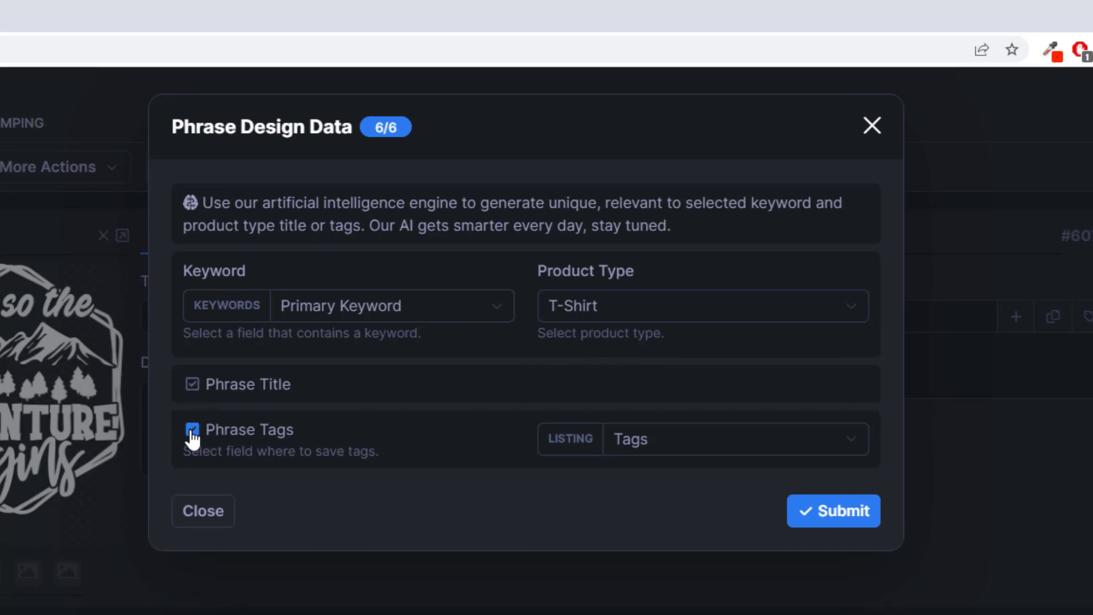
click(192, 431)
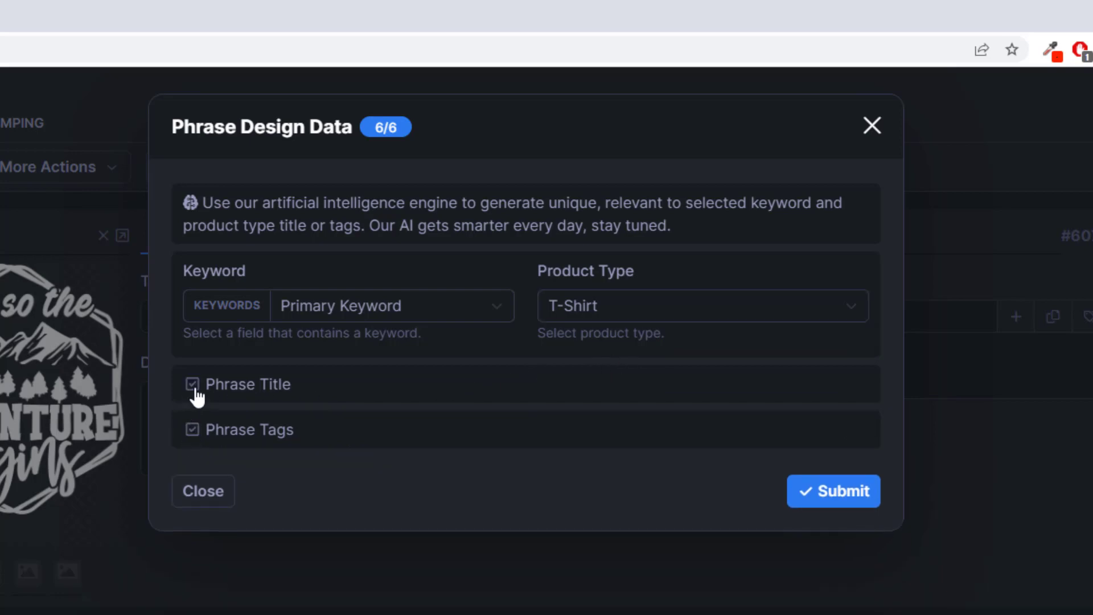
click(196, 399)
click(192, 449)
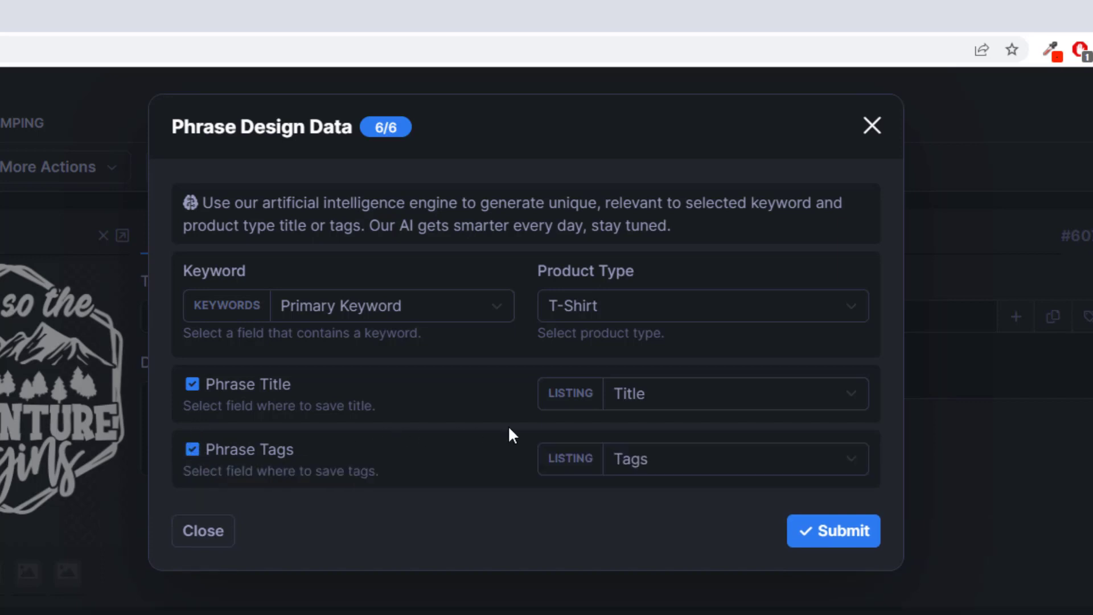
click(649, 391)
click(651, 436)
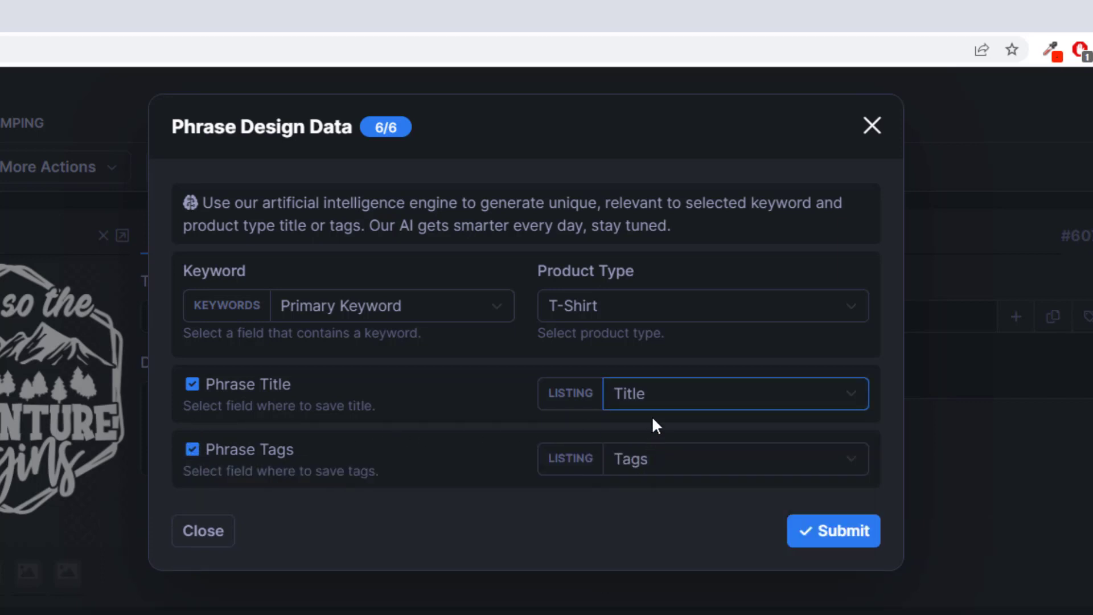
click(624, 398)
click(640, 408)
click(638, 455)
click(652, 503)
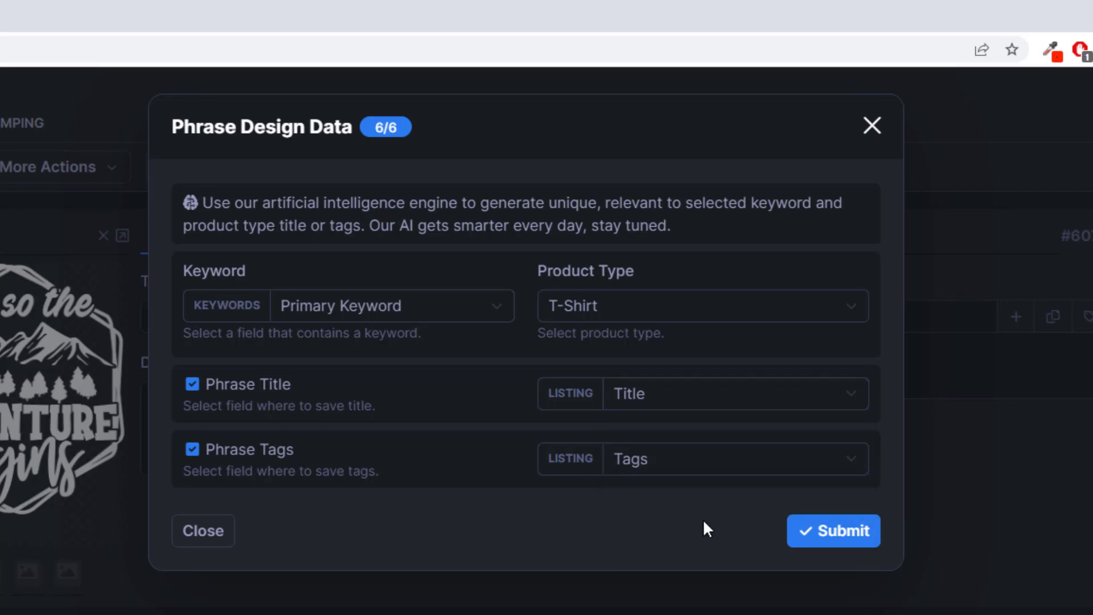
Submit the phrasing and confirm it for all 6 listings
click(841, 542)
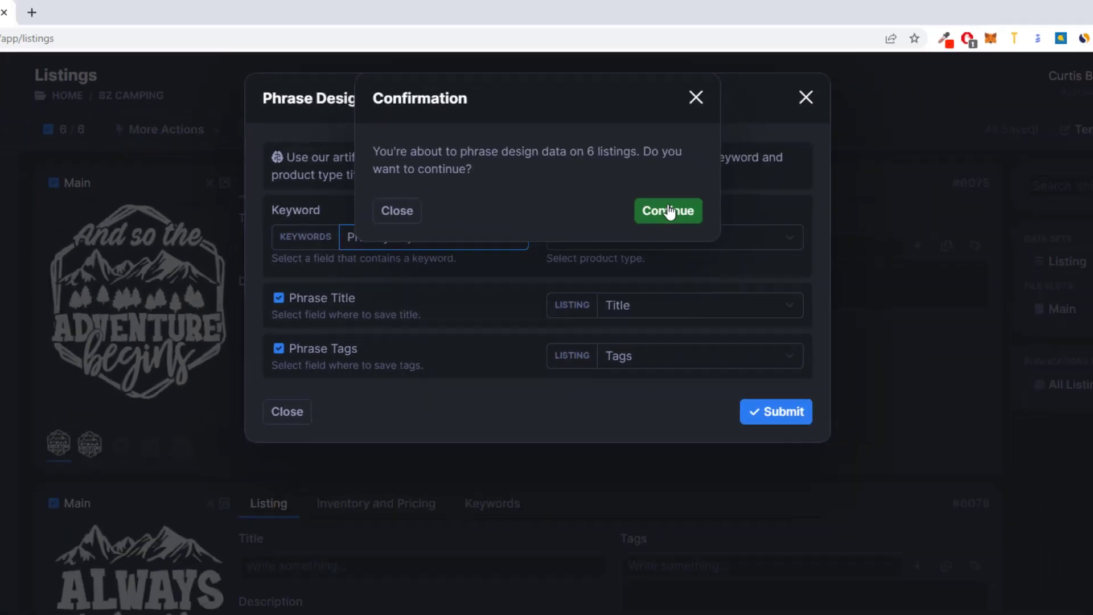
click(690, 250)
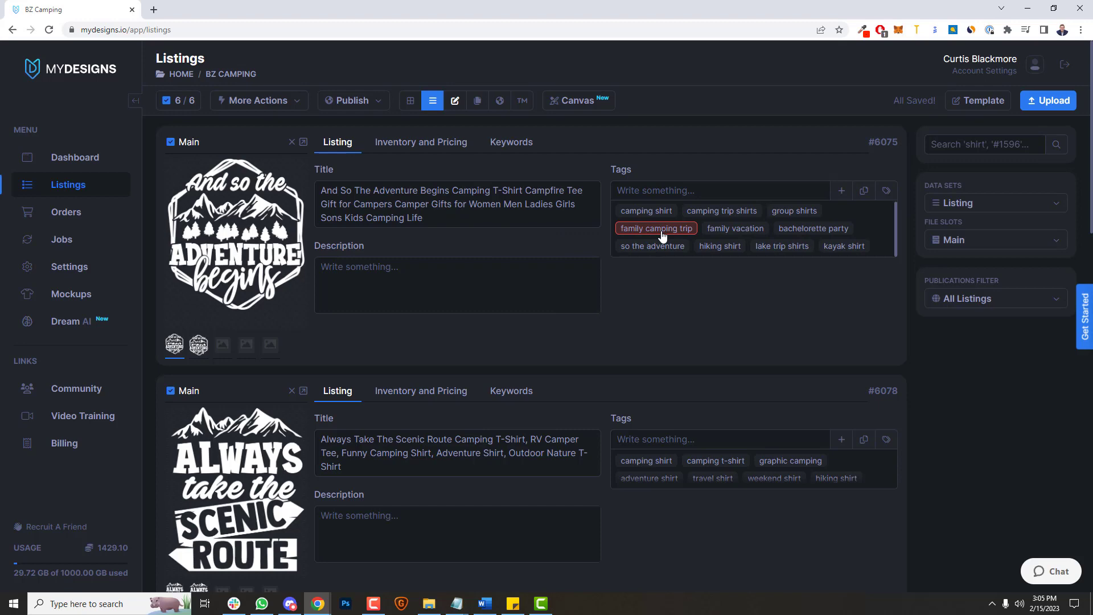
Delete the graphic camping tag from listing #6078, Always Take The Scenic Route
scroll(718, 192, down, 1)
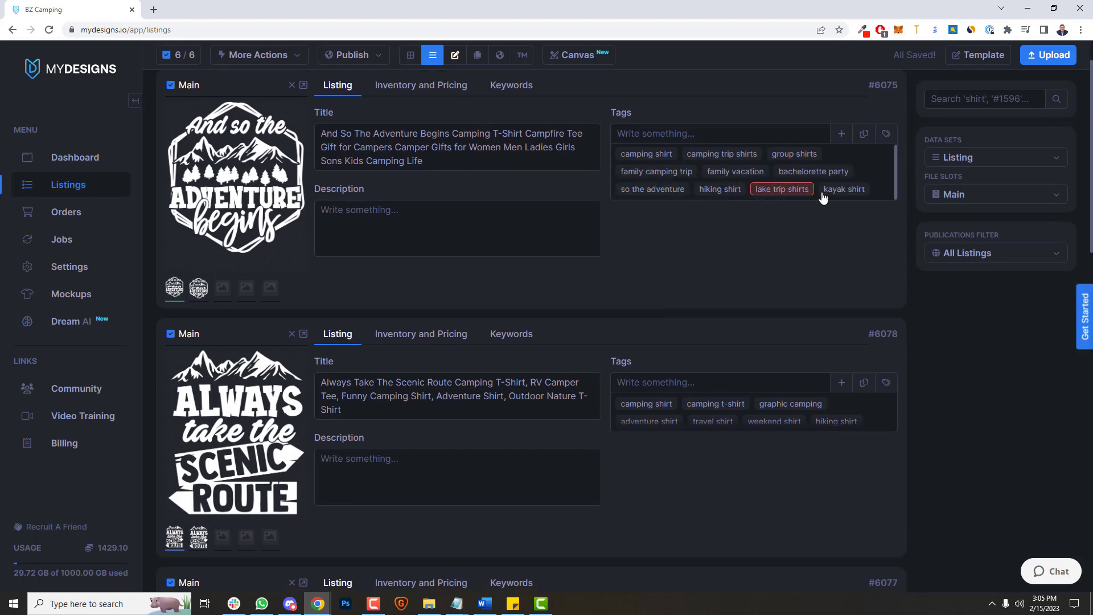
scroll(831, 214, down, 1)
scroll(831, 216, up, 2)
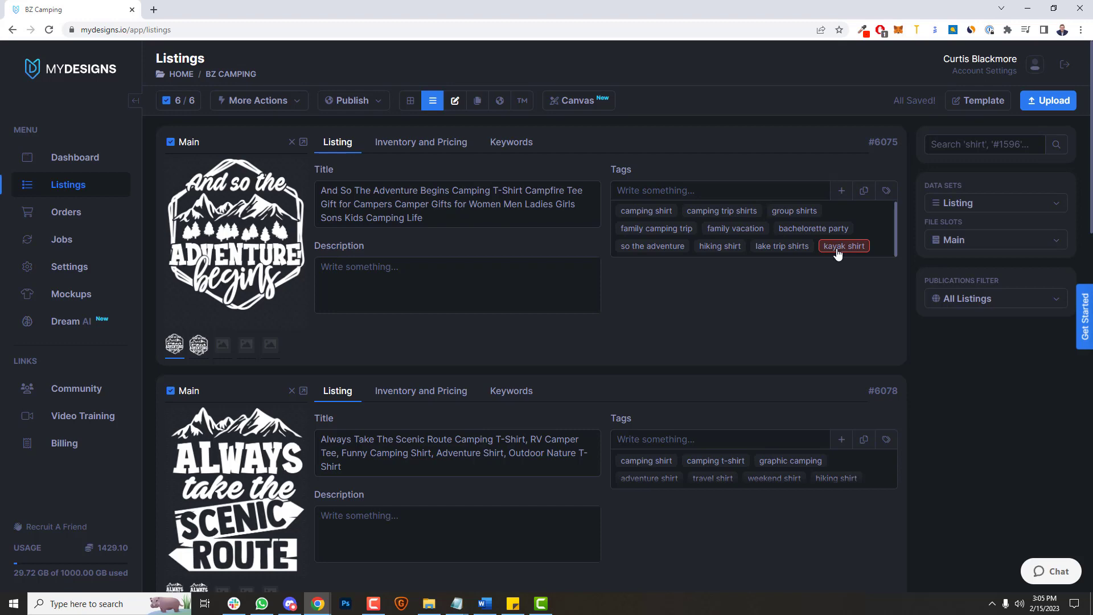
scroll(822, 244, down, 3)
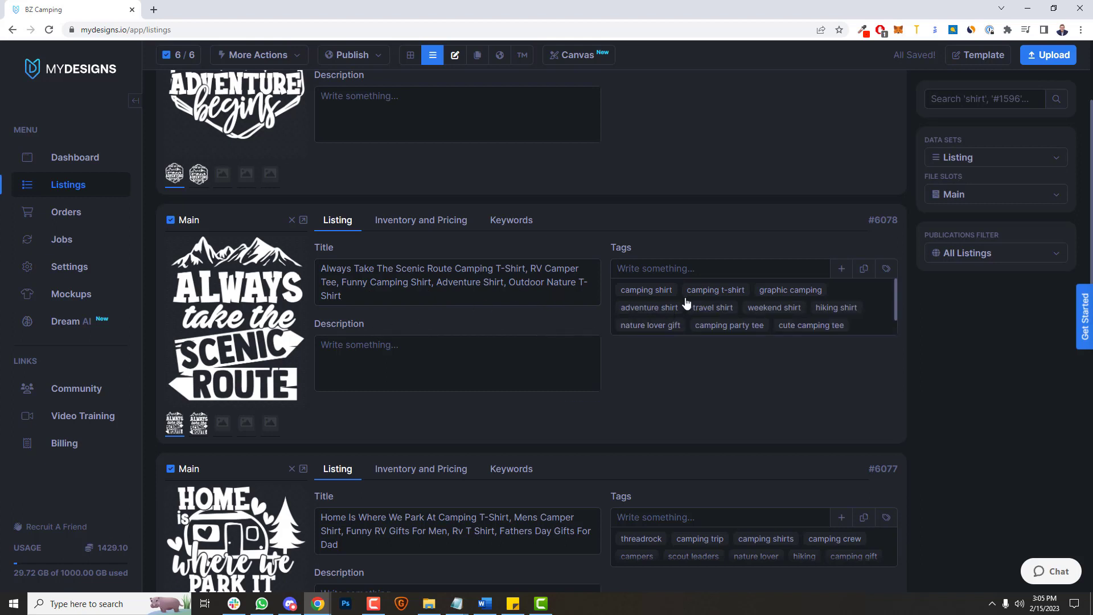
scroll(702, 298, down, 1)
scroll(702, 299, up, 1)
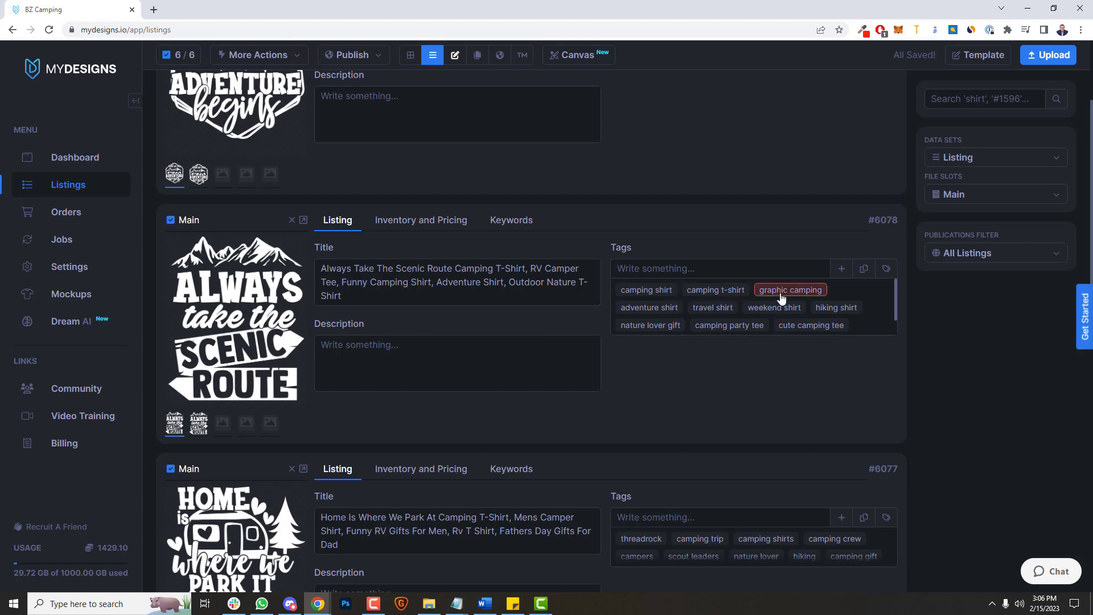
click(803, 326)
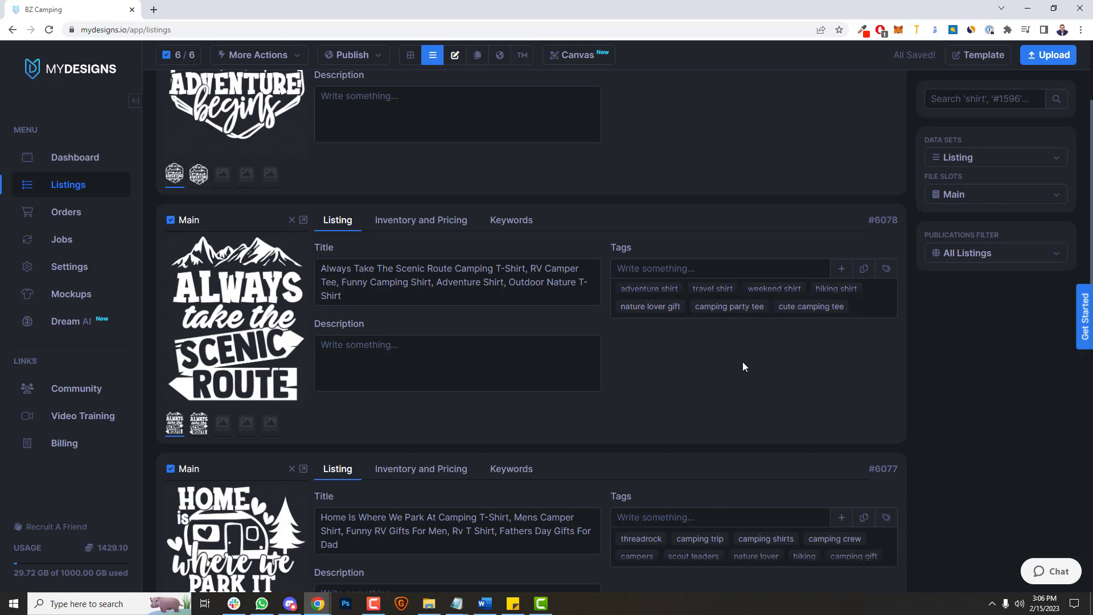
scroll(752, 367, down, 1)
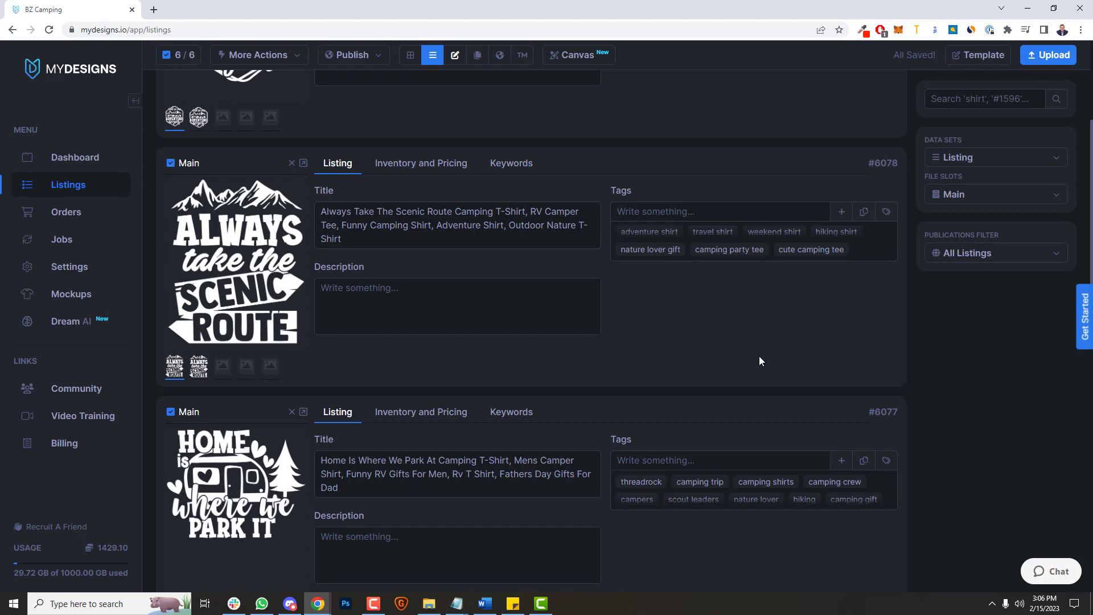
scroll(754, 348, down, 4)
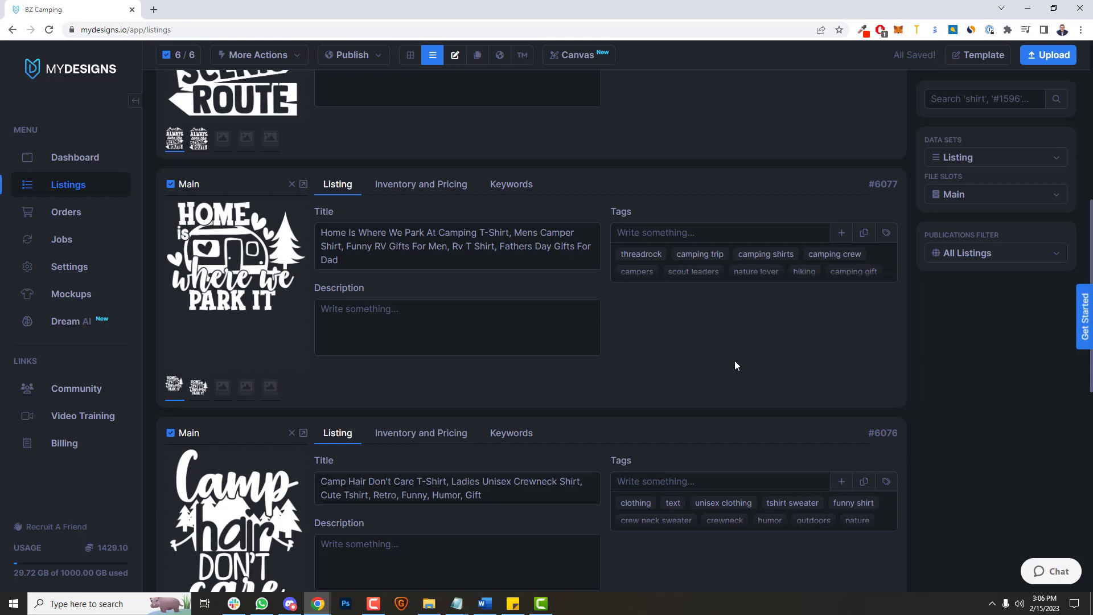
Remove the threadrock tag from listings #6077 and #6073
click(638, 255)
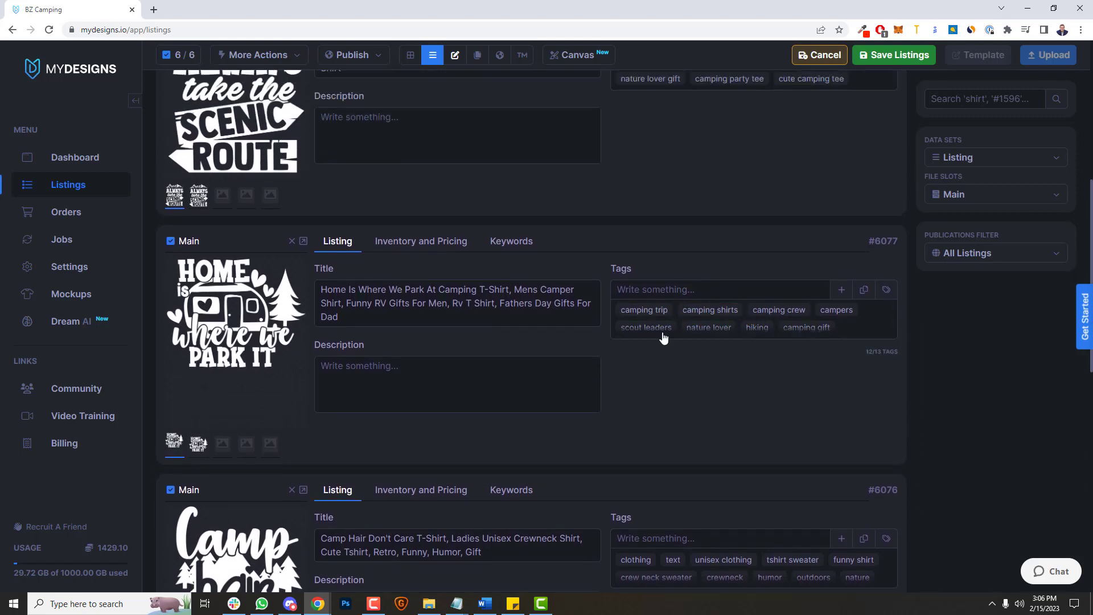
scroll(722, 360, down, 1)
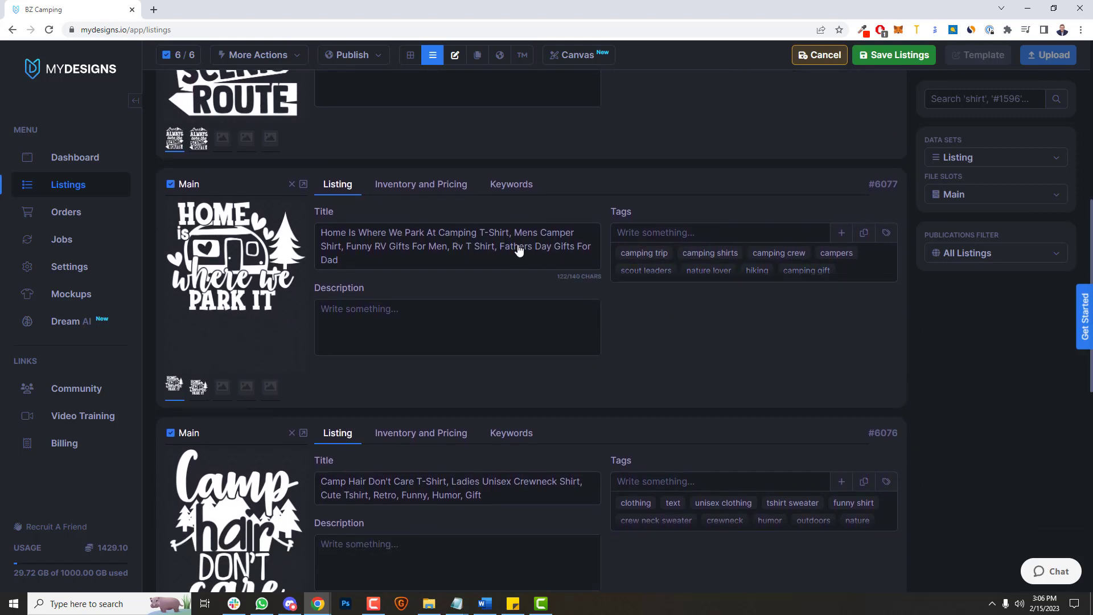
scroll(686, 319, down, 2)
scroll(694, 329, down, 1)
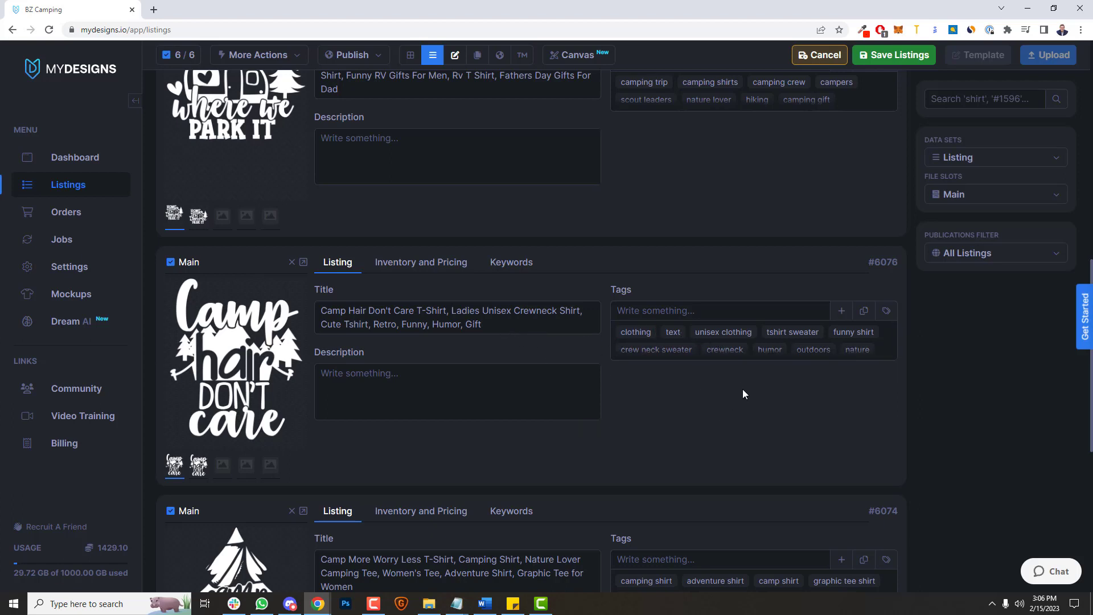
scroll(742, 390, down, 4)
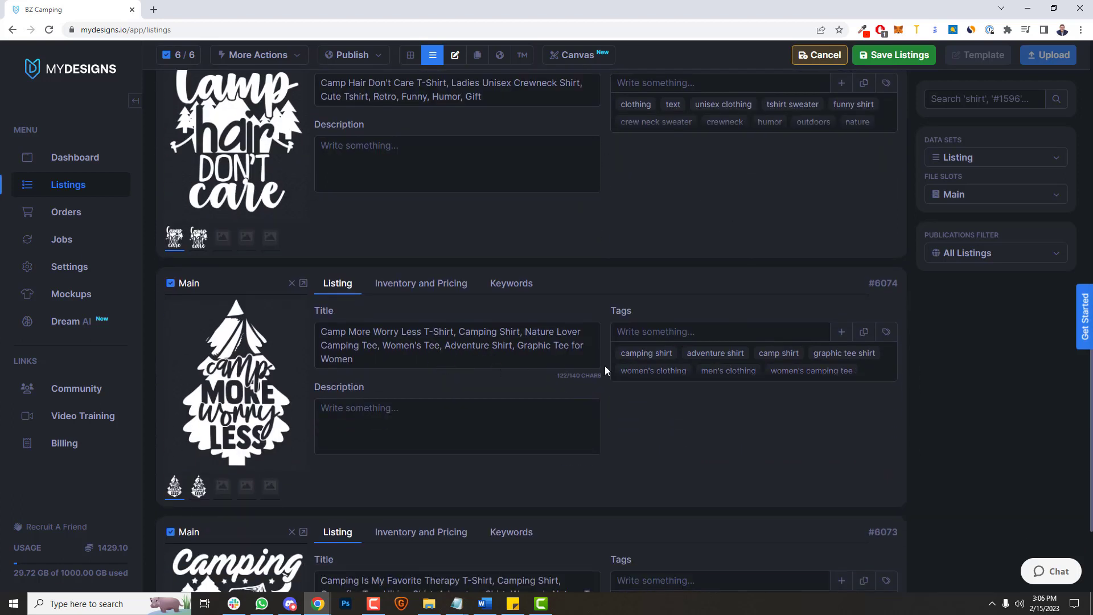
scroll(490, 430, down, 3)
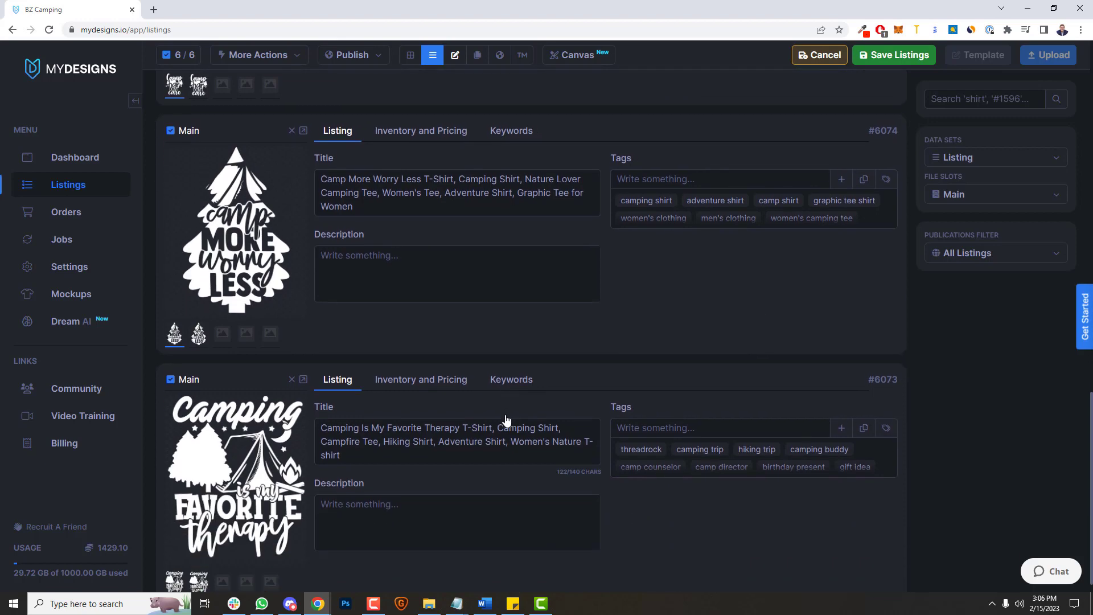
click(641, 429)
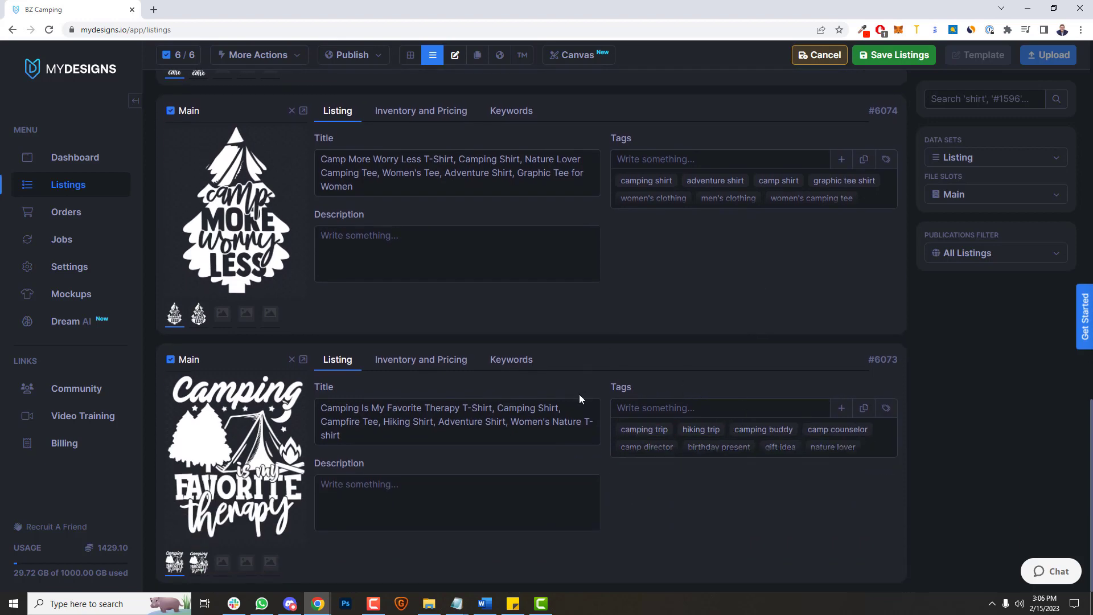
scroll(589, 425, up, 15)
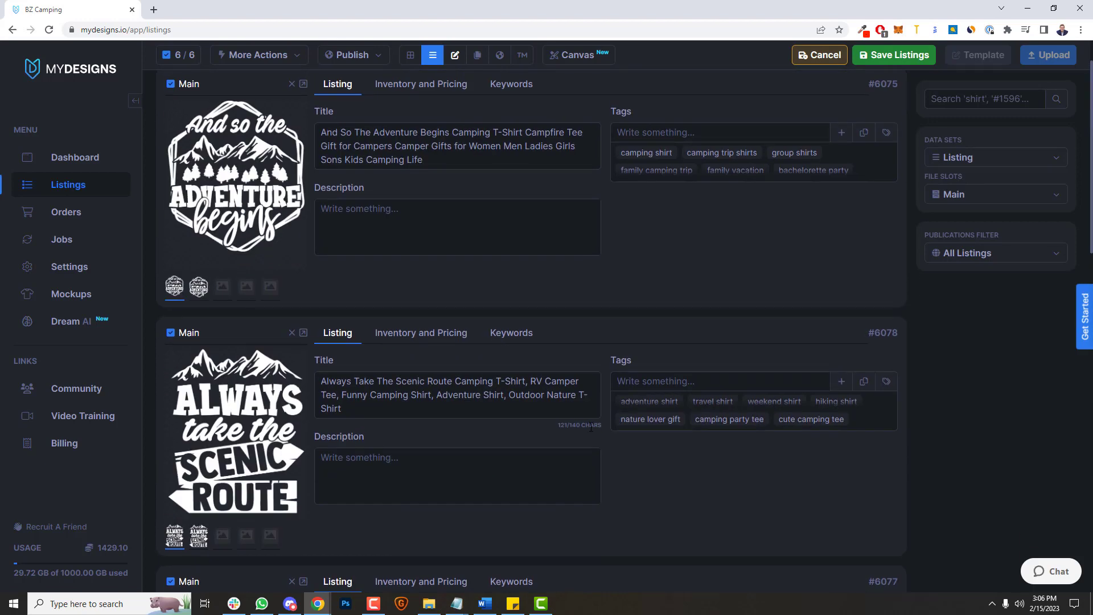
scroll(591, 428, up, 1)
click(894, 101)
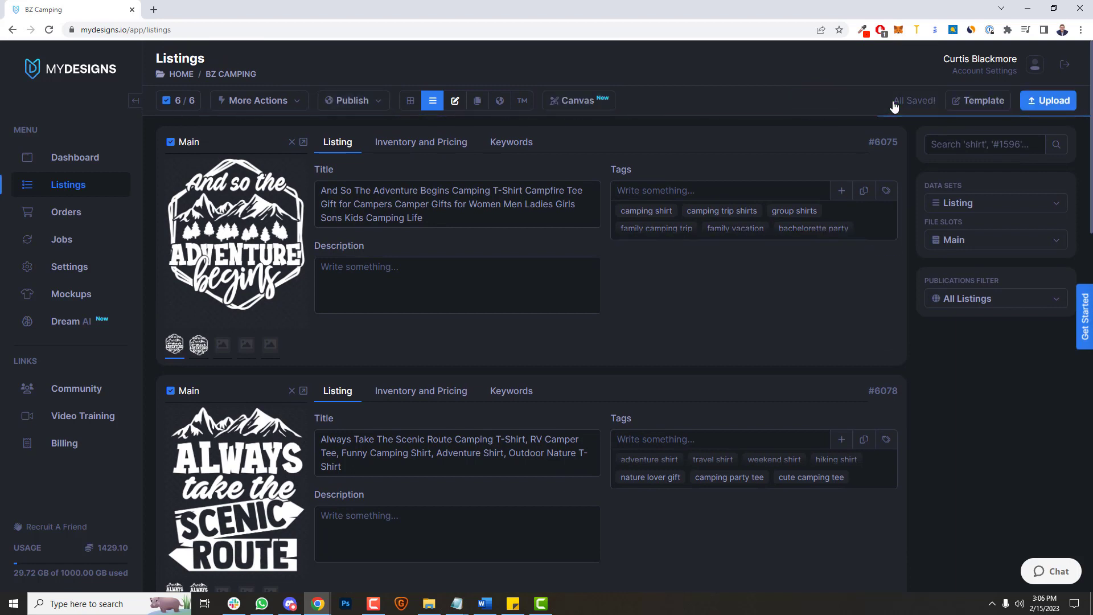